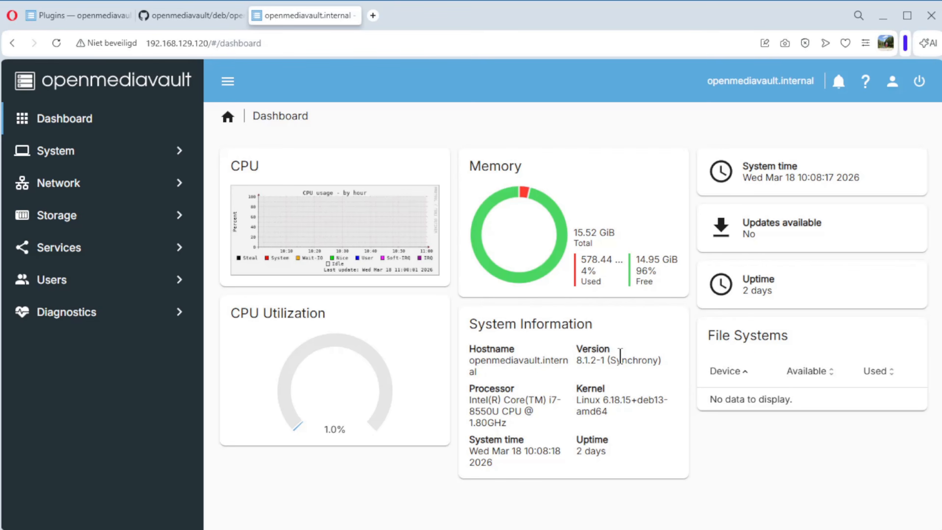
Step: Review the available disks and file systems under Storage
click(68, 218)
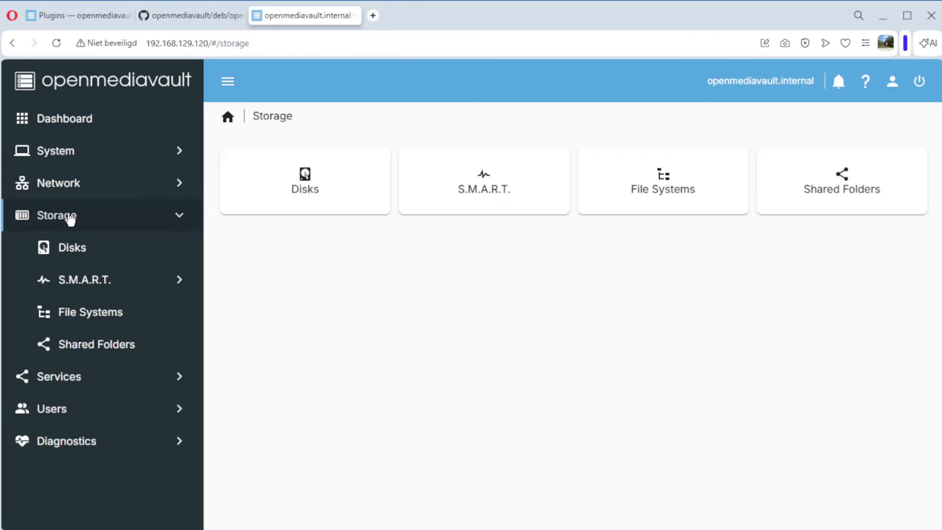
click(69, 250)
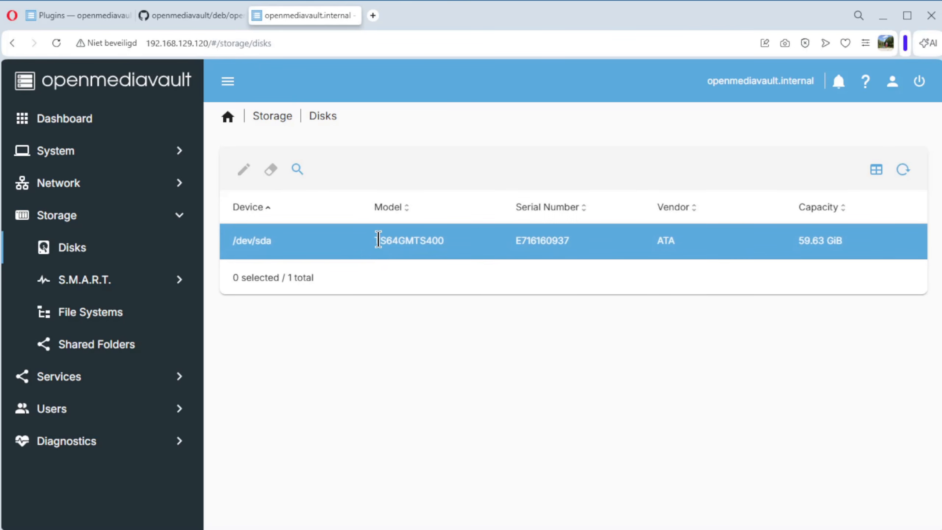
click(87, 318)
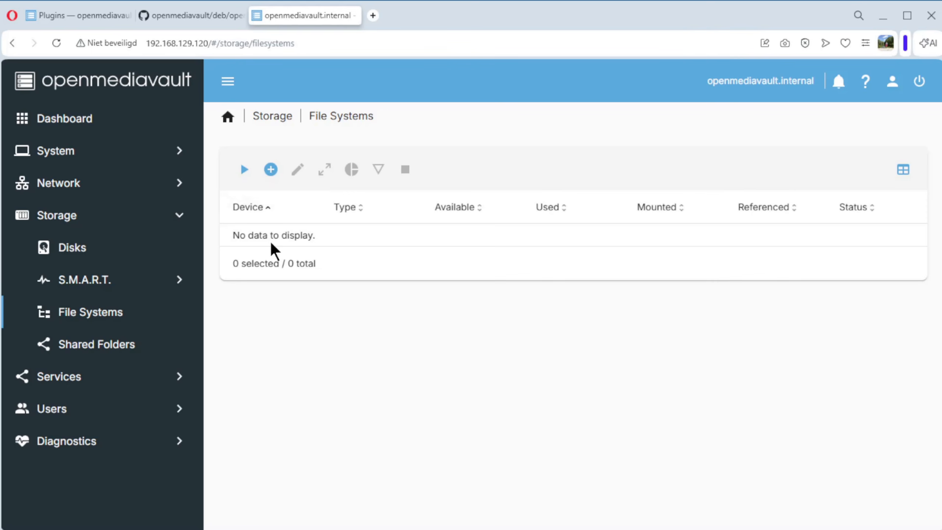
click(244, 170)
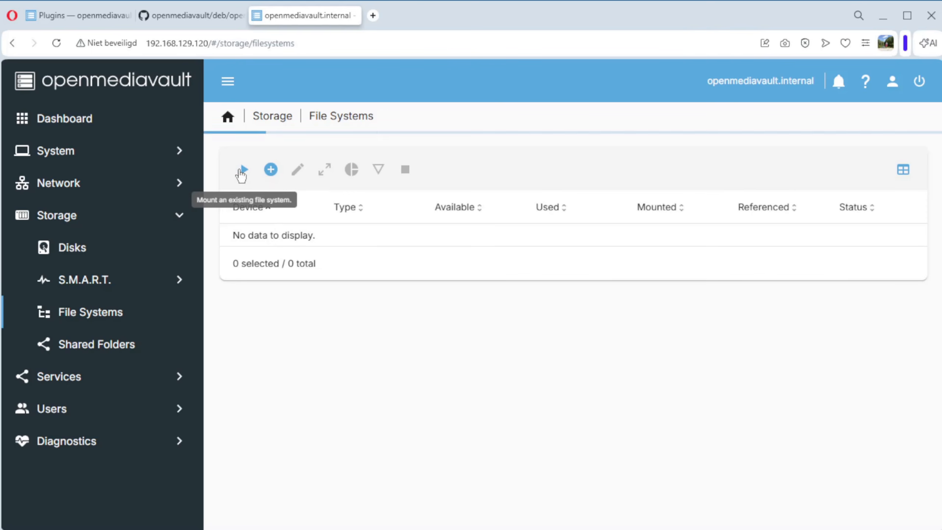
click(265, 183)
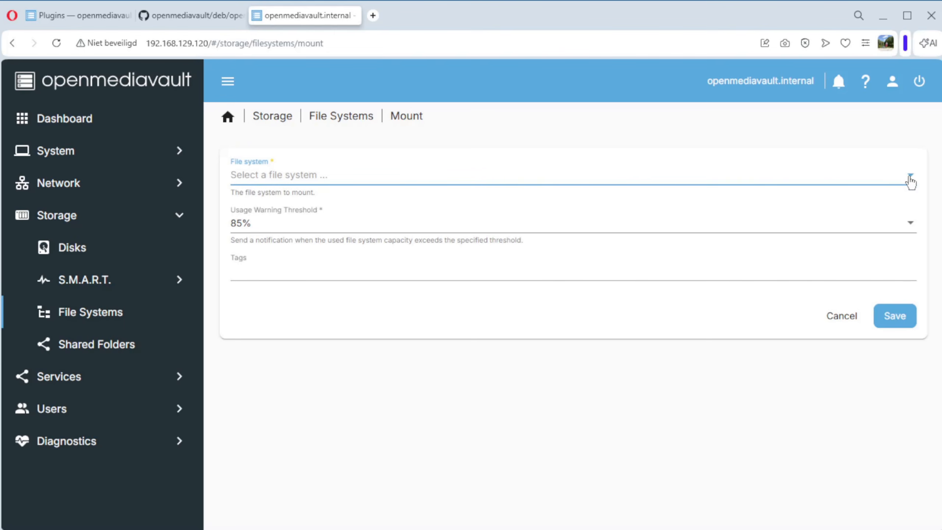
click(837, 319)
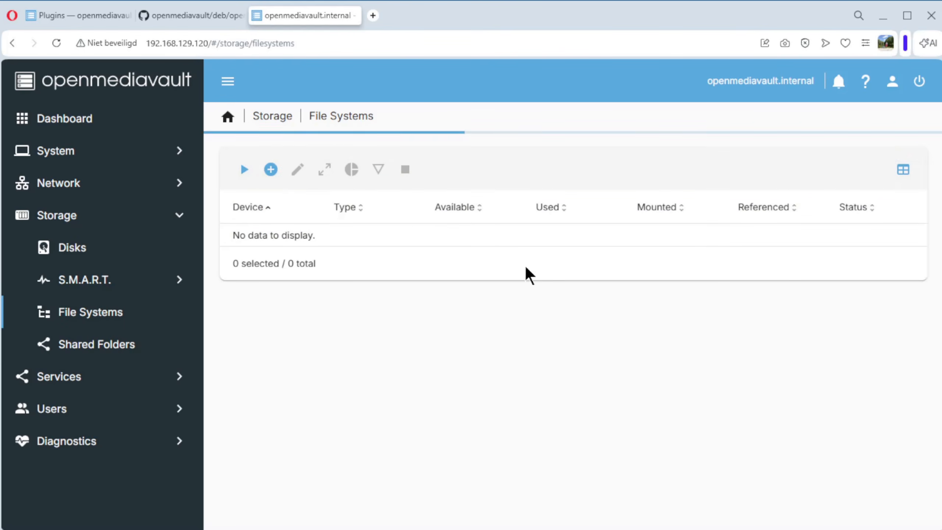
click(266, 174)
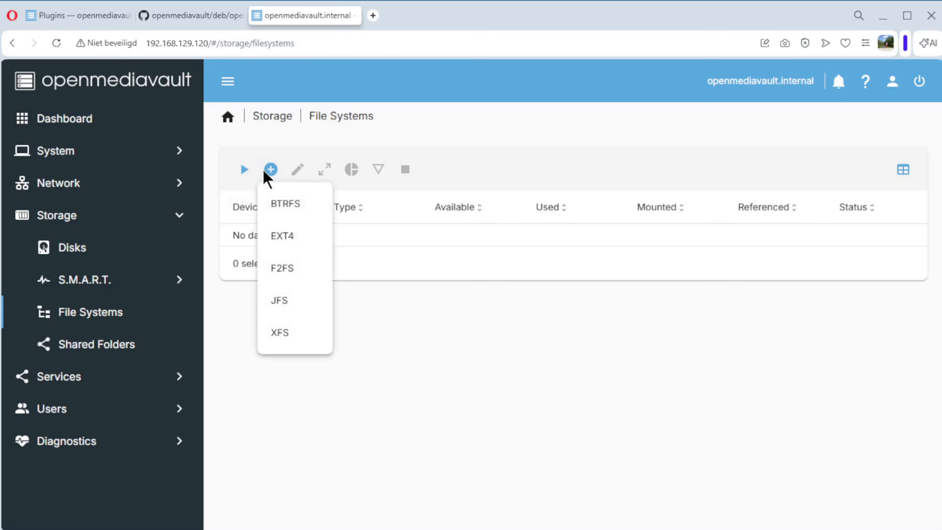
click(277, 243)
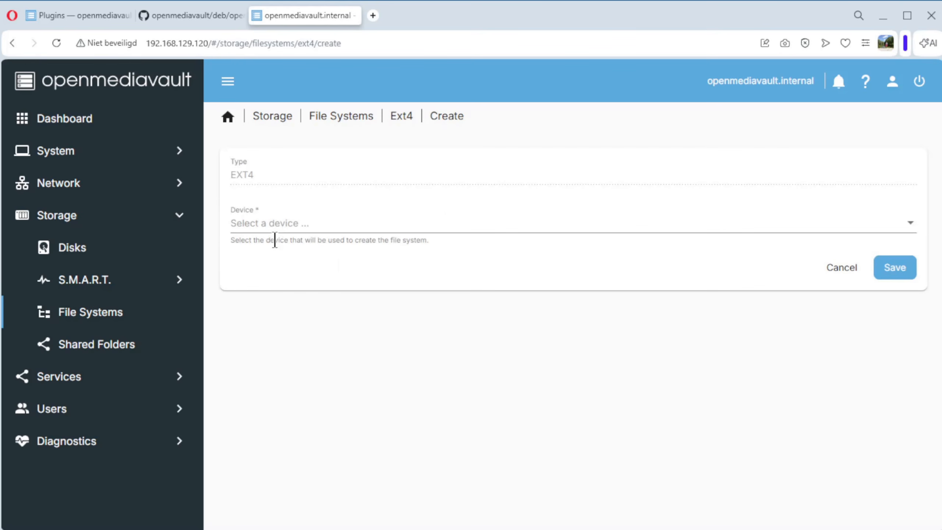
click(277, 229)
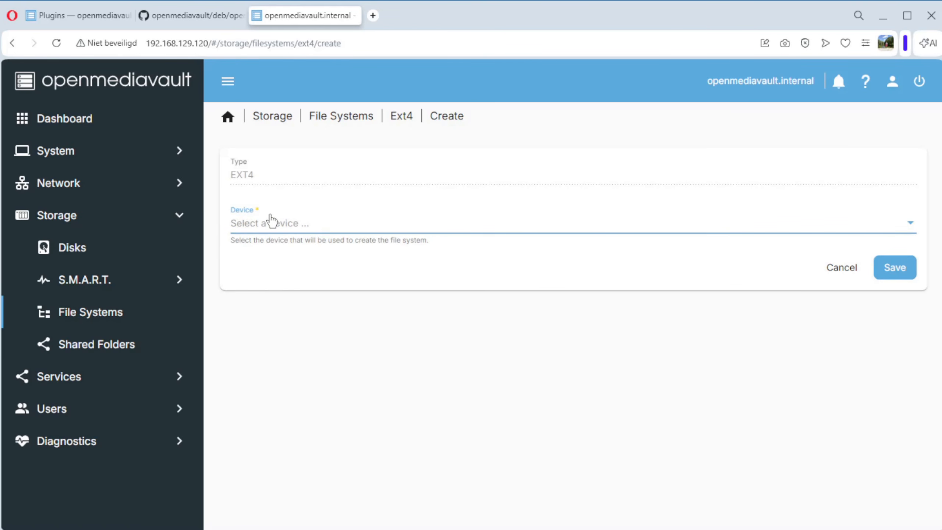
click(836, 268)
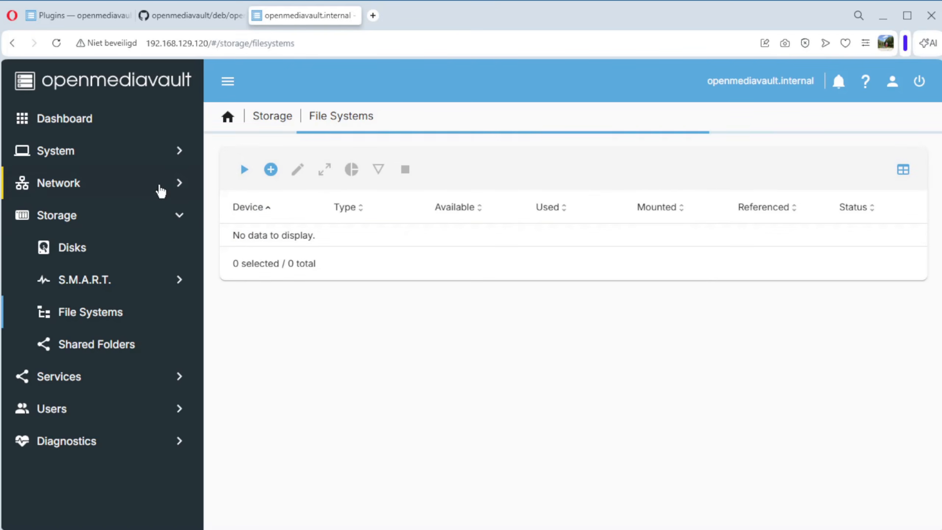
Step: Search the system plugins for ShareRootFs and select the openmediavault-sharerootfs 8.0-1 plugin
click(56, 156)
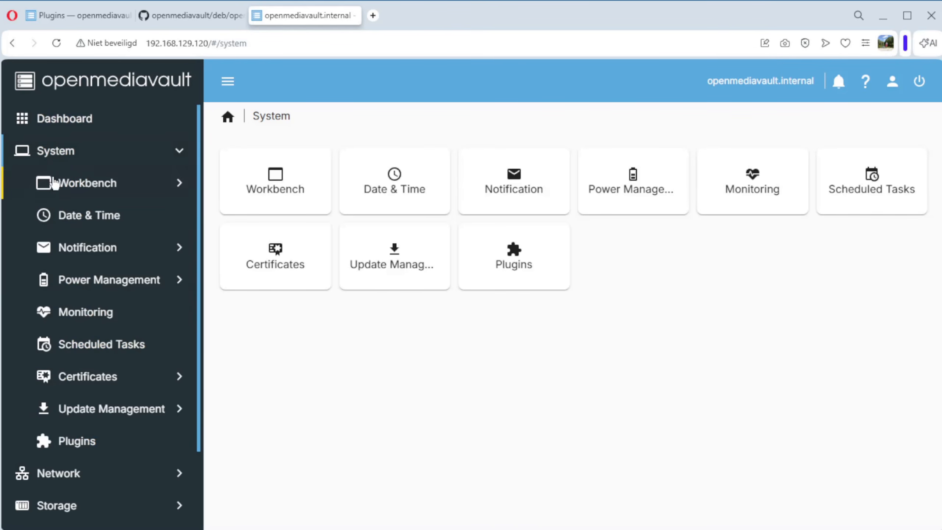
click(71, 445)
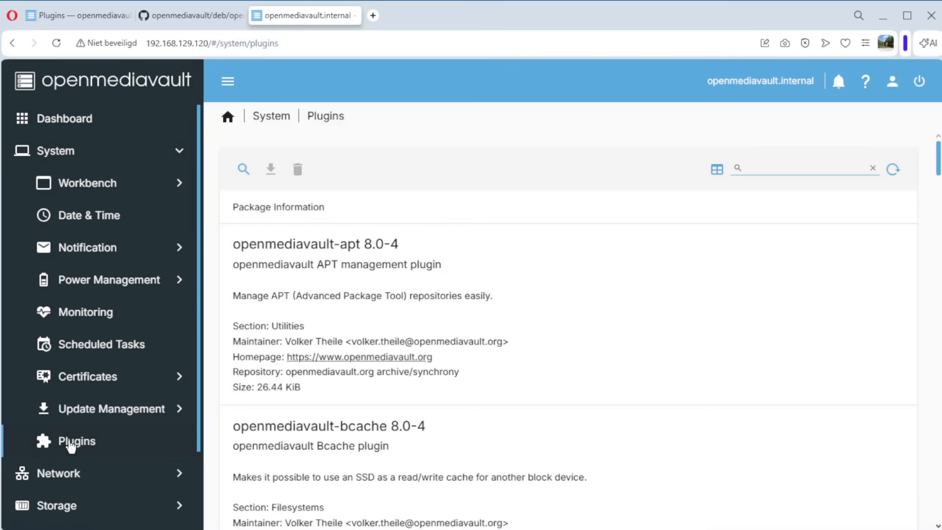
click(793, 169)
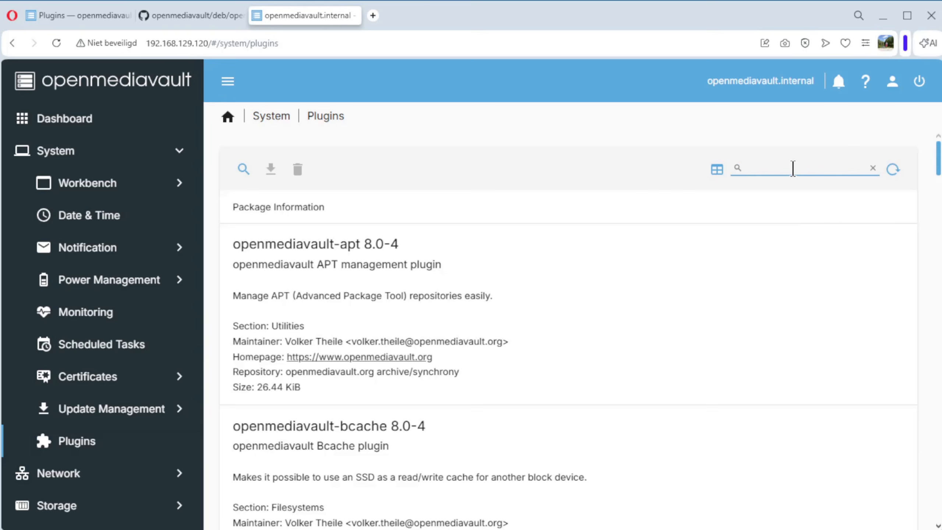
text(ShareRootFs)
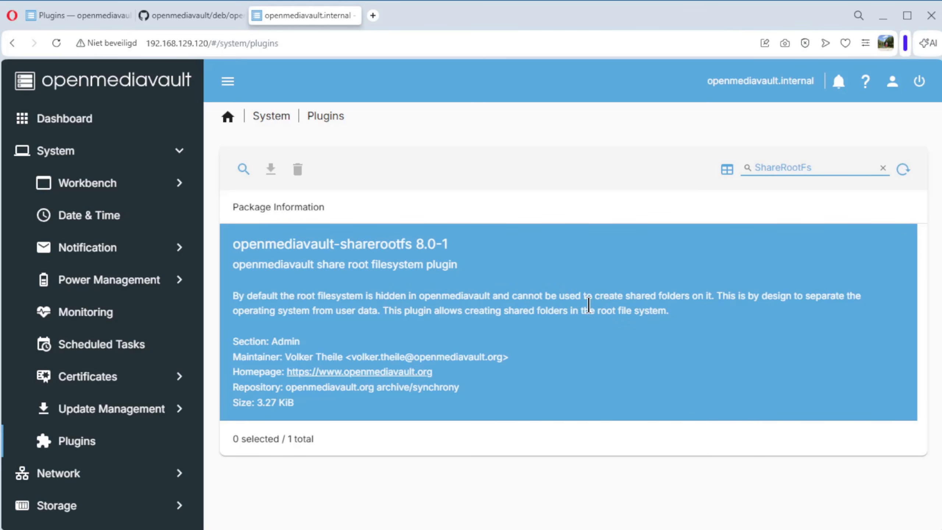
click(365, 234)
click(366, 234)
click(374, 279)
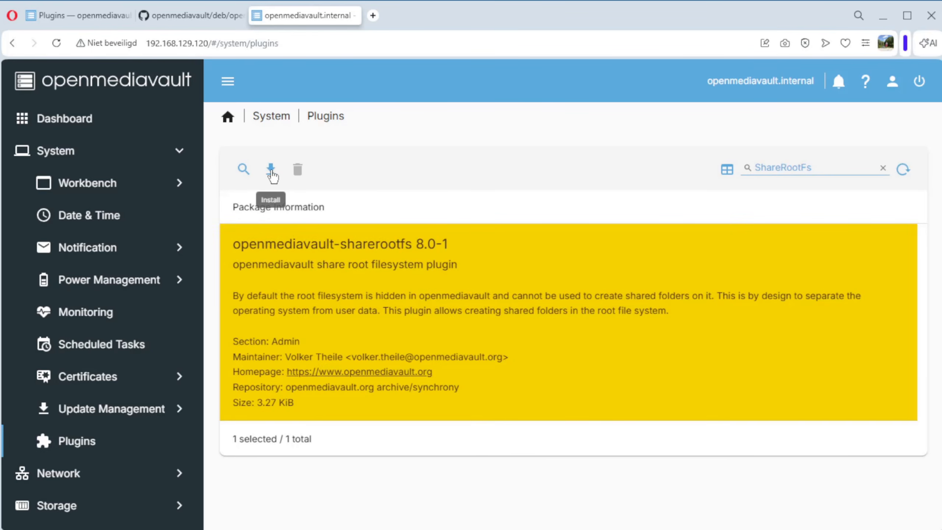
Step: Install the selected sharerootfs plugin, confirming the installation, and close the install log
click(272, 171)
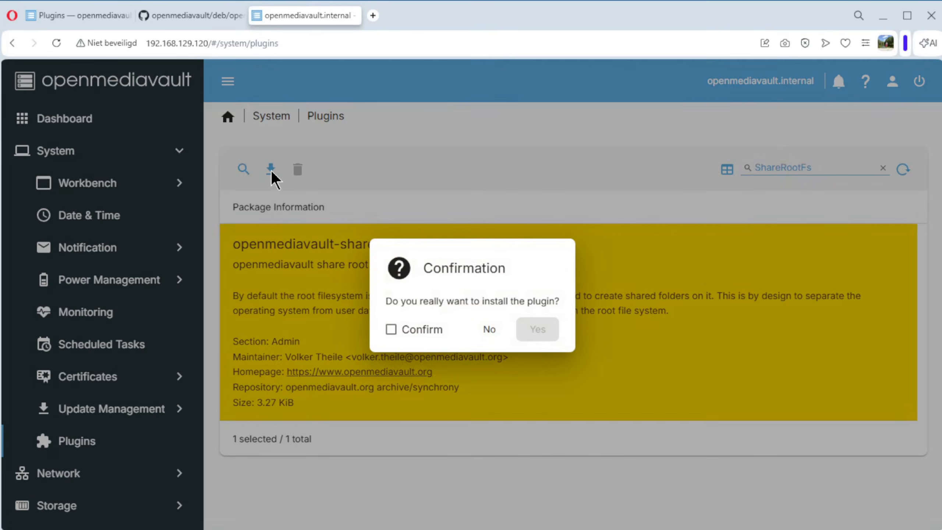
click(392, 329)
click(542, 333)
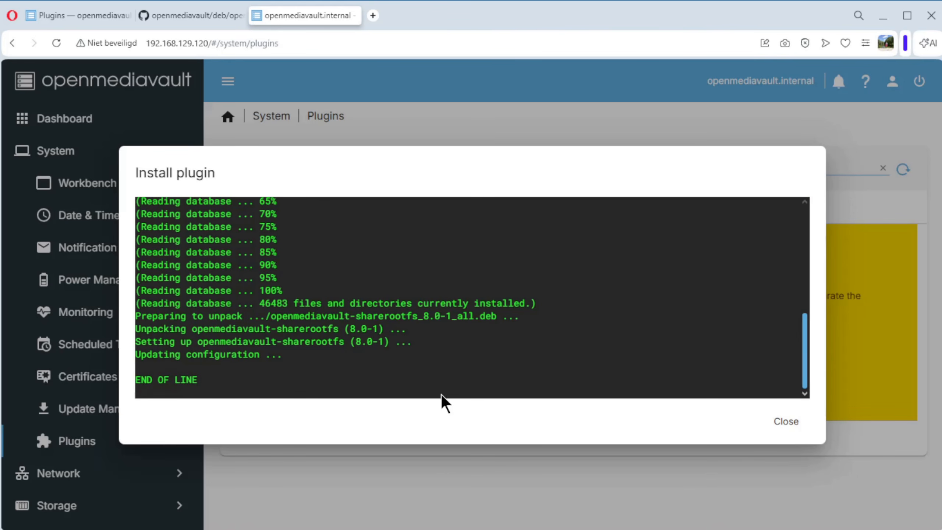
click(785, 422)
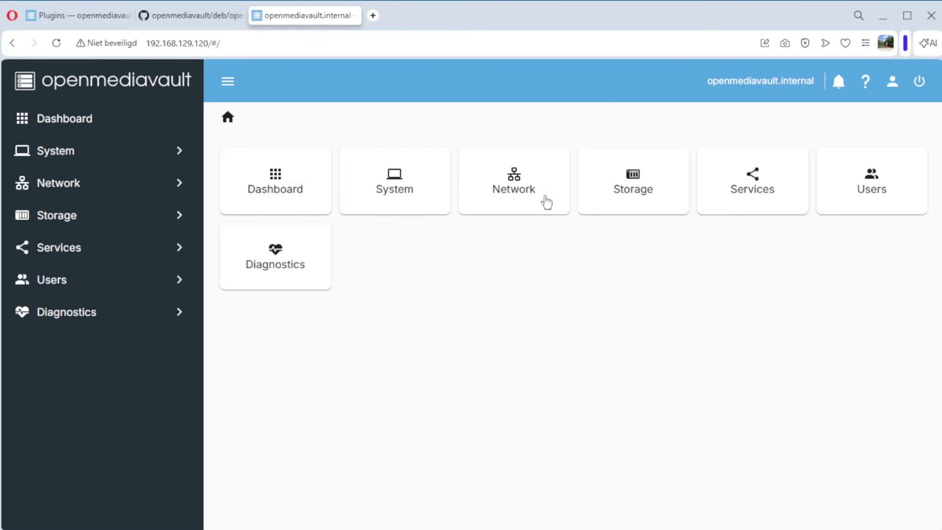
Step: Check the disks and file systems again to see the root file system on /dev/sda2
click(52, 219)
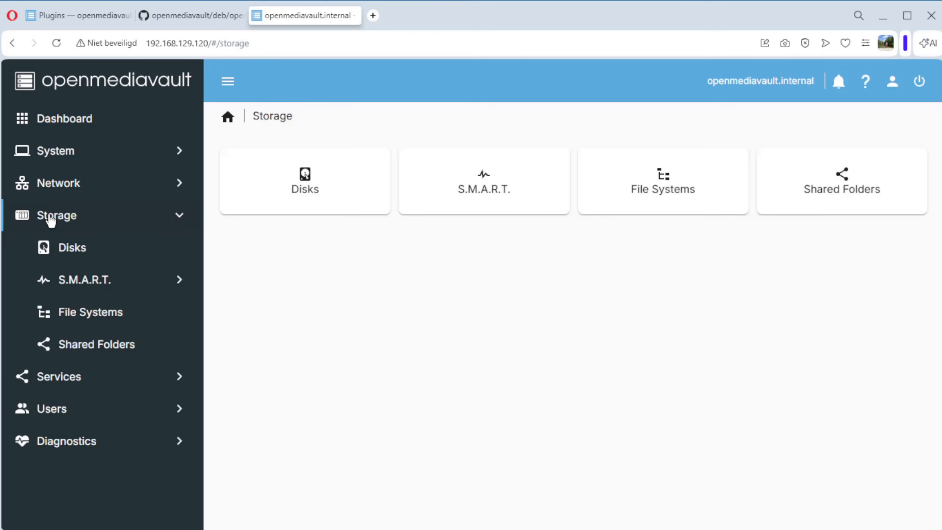
click(77, 256)
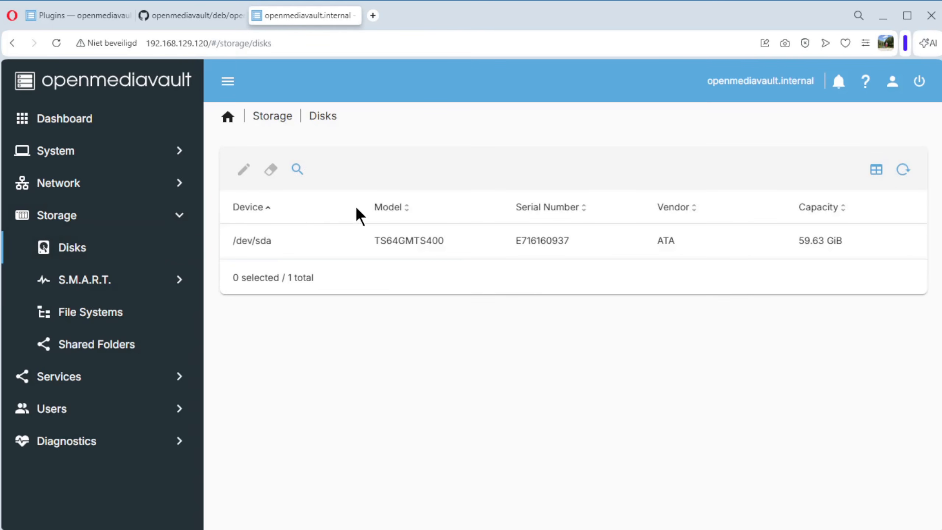
click(92, 319)
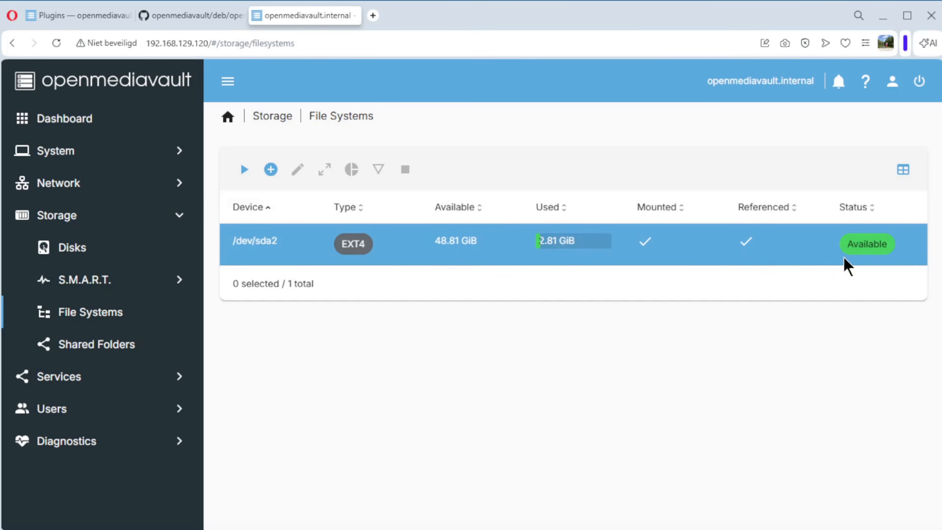
click(71, 257)
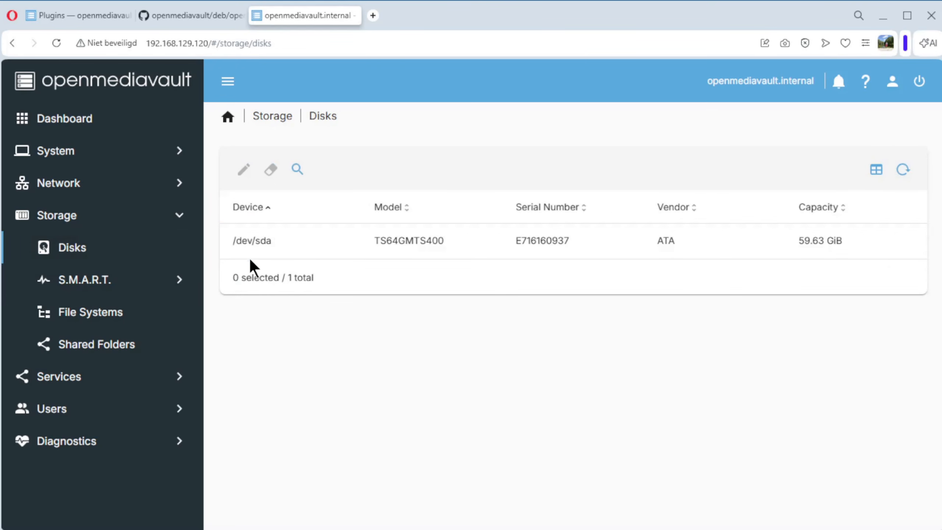
click(242, 251)
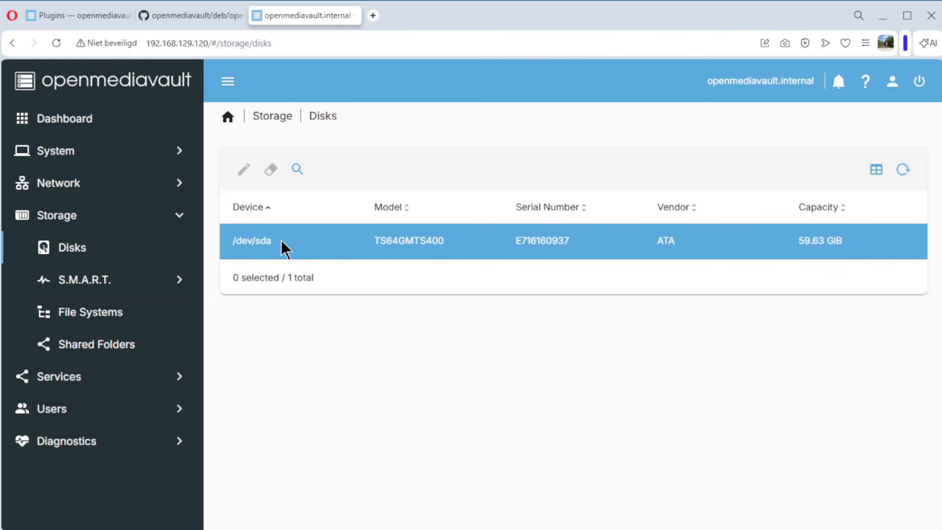
click(90, 314)
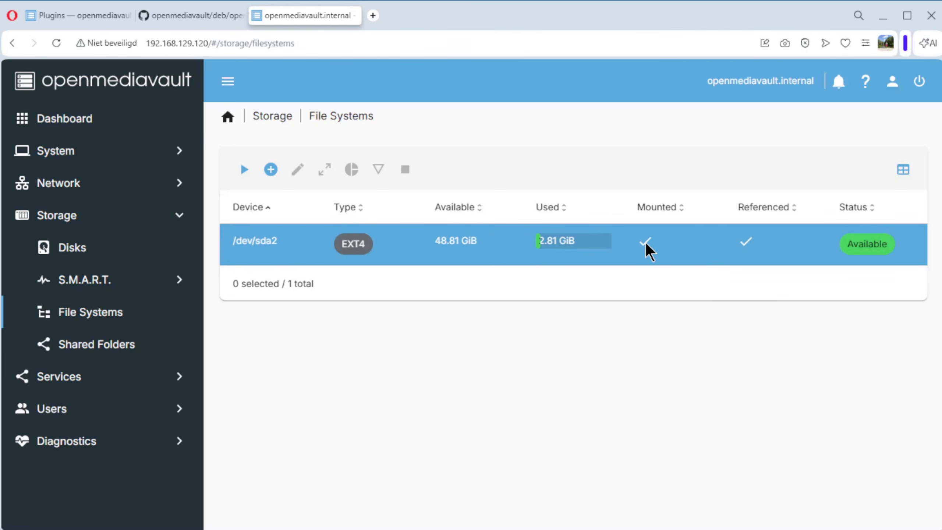
Step: Create a new shared folder named home on the /dev/sda2 file system
click(98, 344)
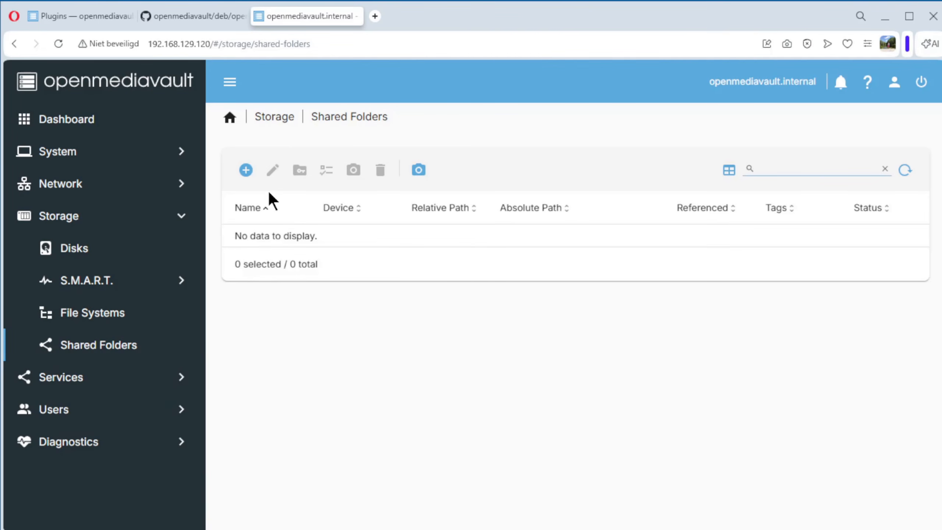
click(246, 170)
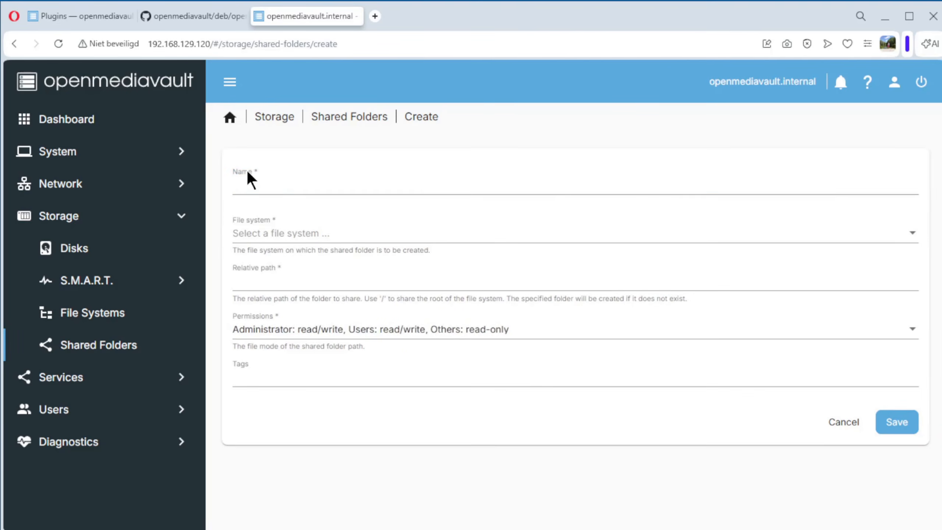
click(263, 186)
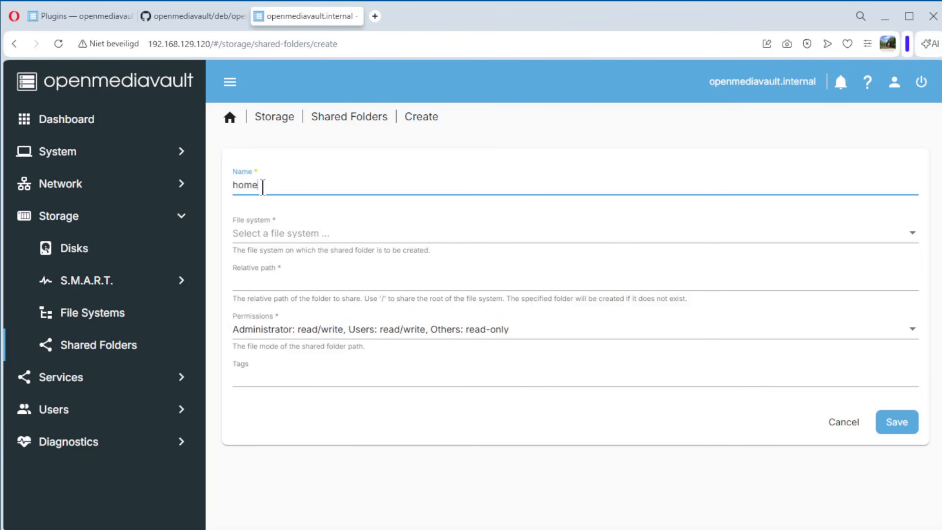
click(296, 238)
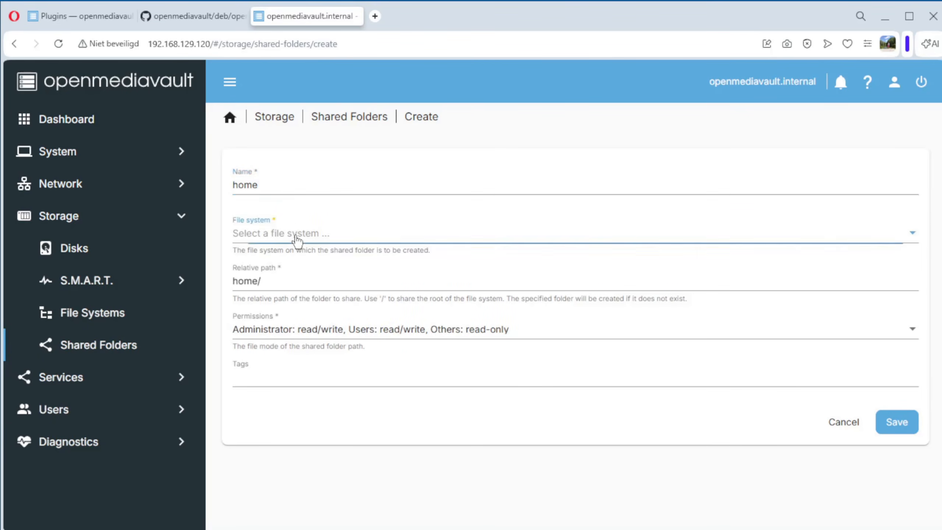
click(296, 237)
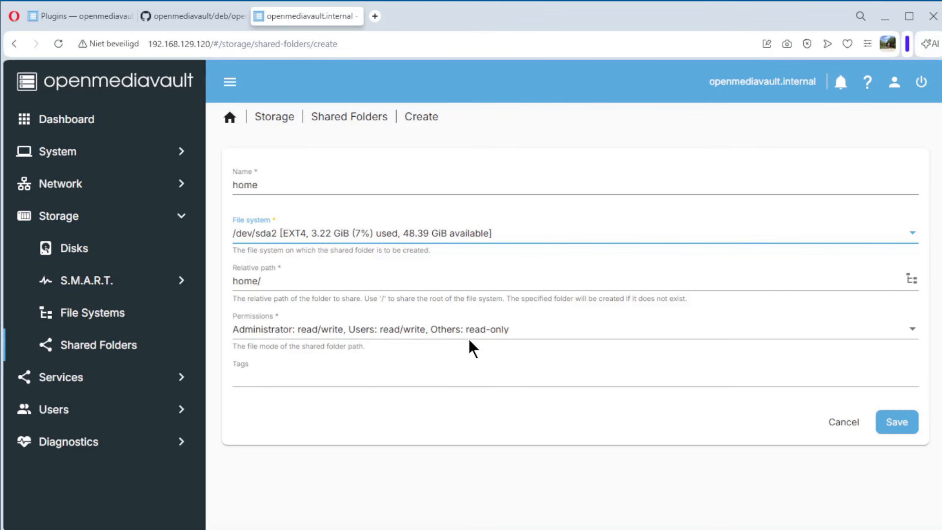
Step: Tag the home shared folder with HOME and save it
click(276, 379)
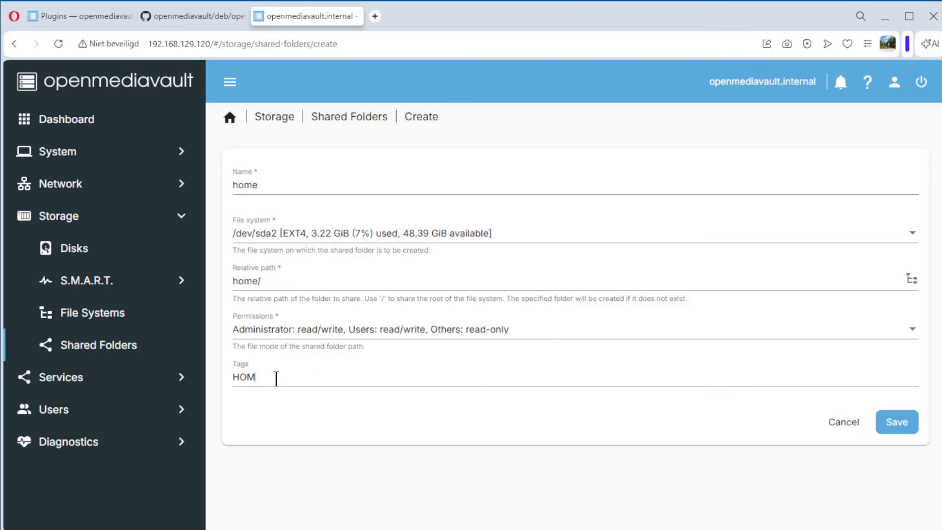
text(HOME)
key(Return)
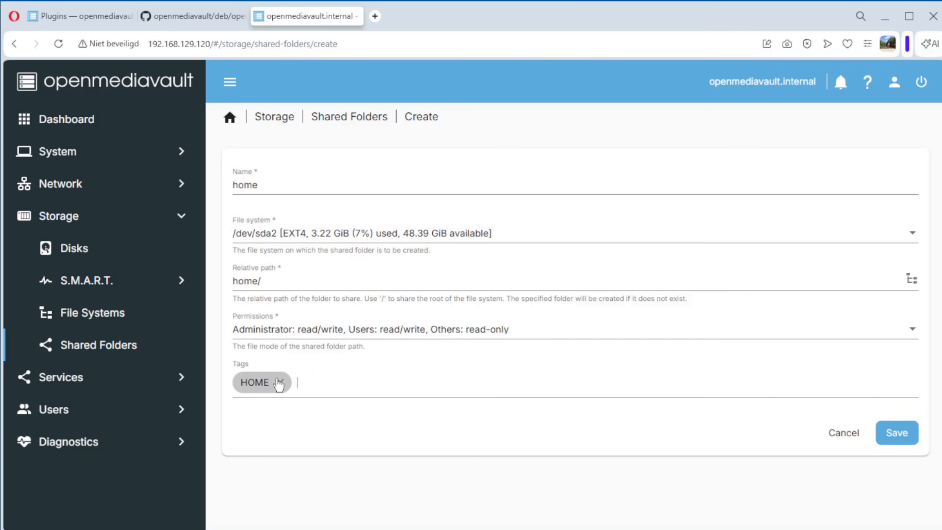
click(908, 433)
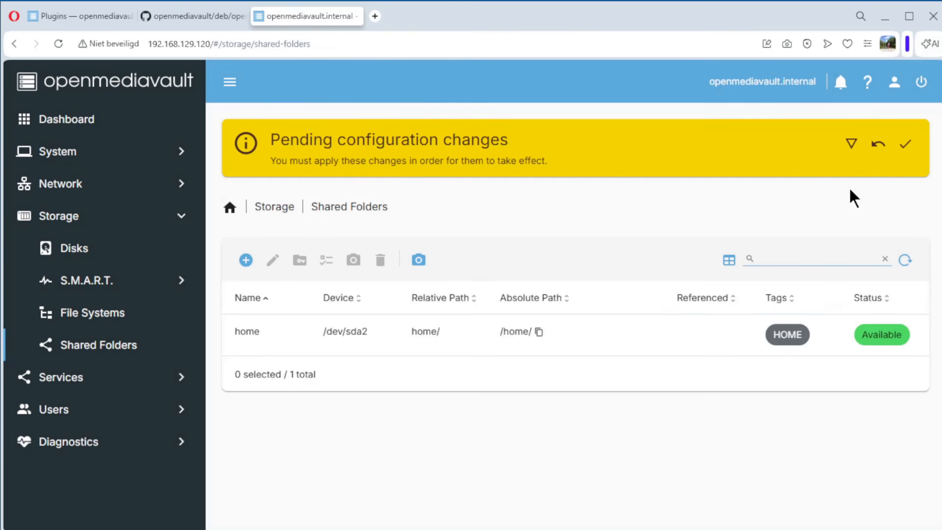
Step: Apply the pending configuration changes
click(905, 144)
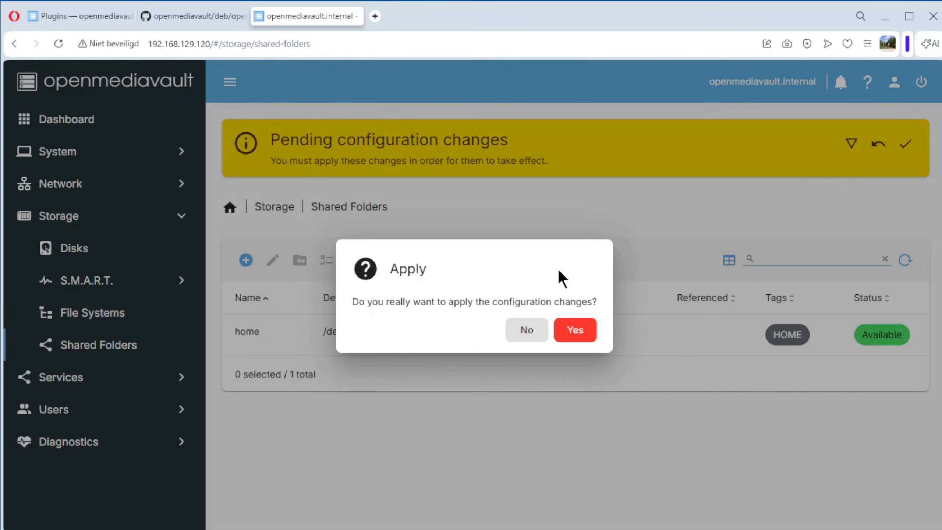
click(576, 341)
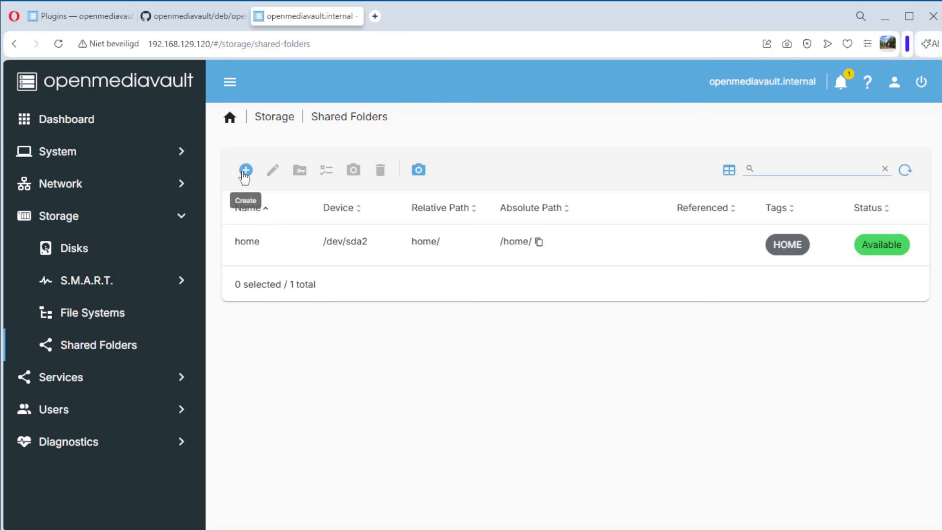
Step: Create a new shared folder named data on the /dev/sda2 file system
click(244, 172)
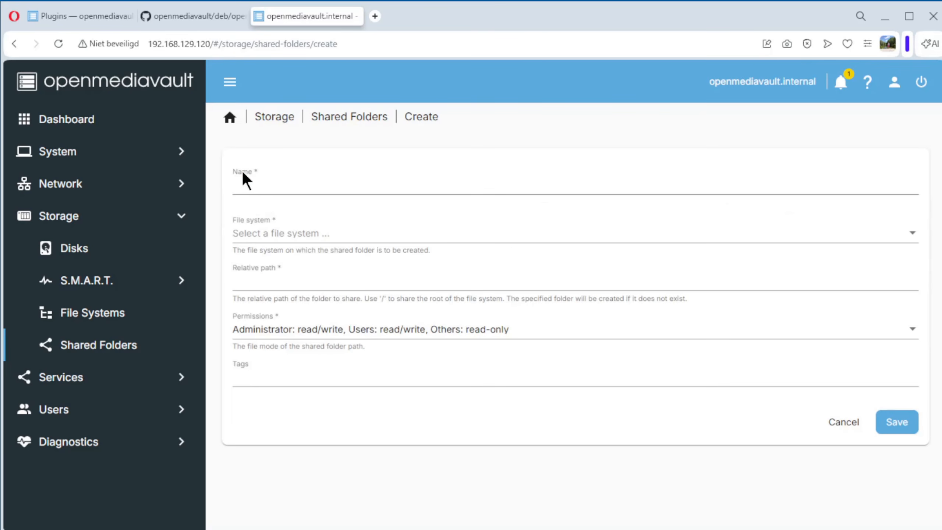
click(267, 184)
text(data)
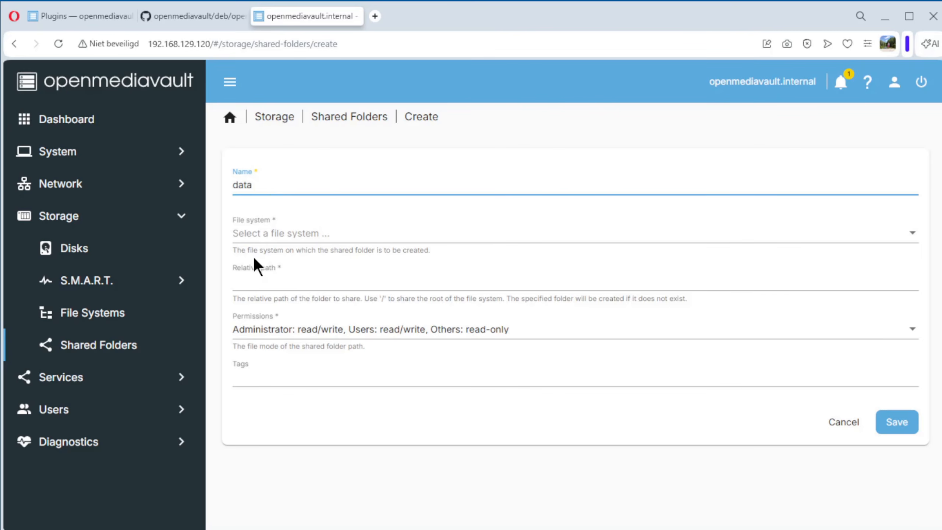
click(271, 238)
click(297, 234)
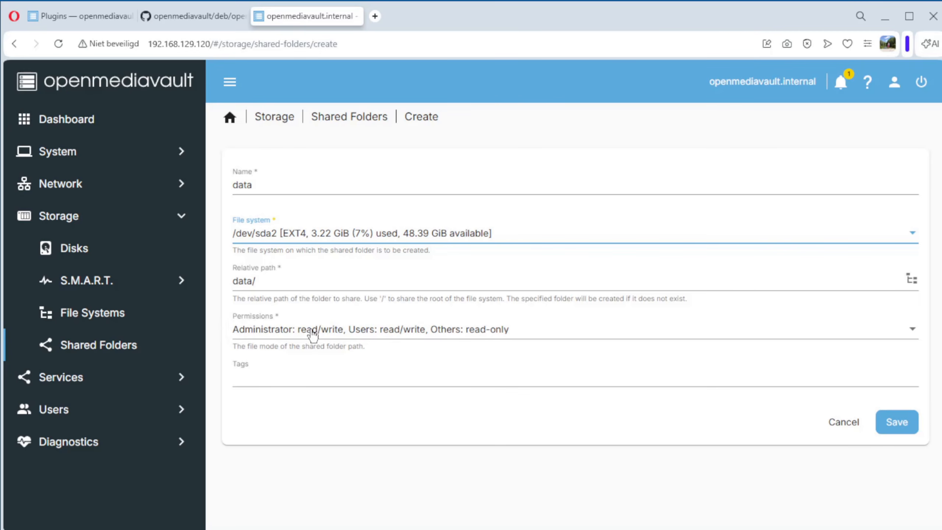
Step: Tag the data shared folder with DATA and save it
click(290, 379)
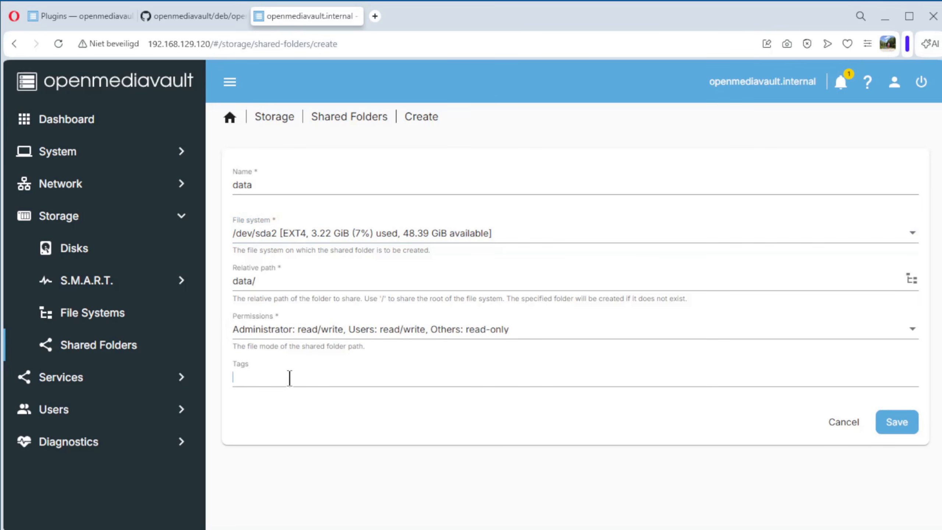
text(DATA)
key(Return)
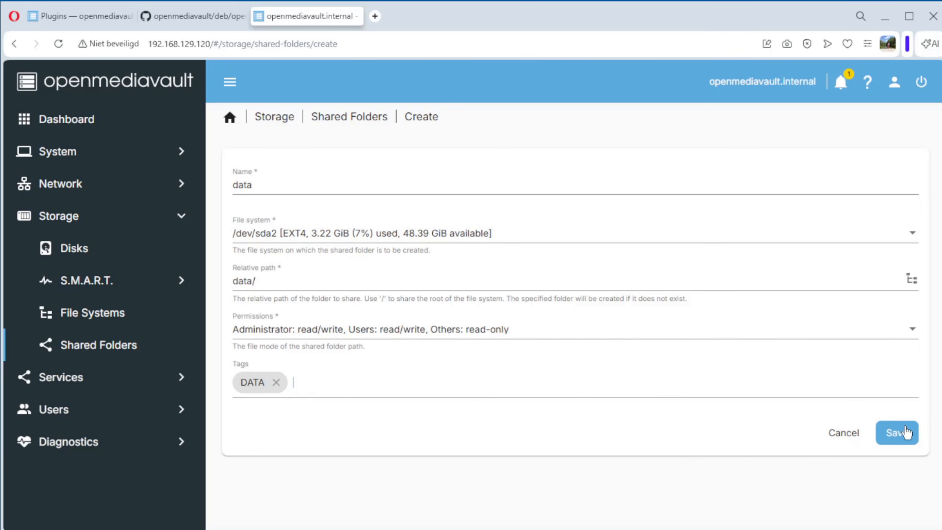
click(905, 432)
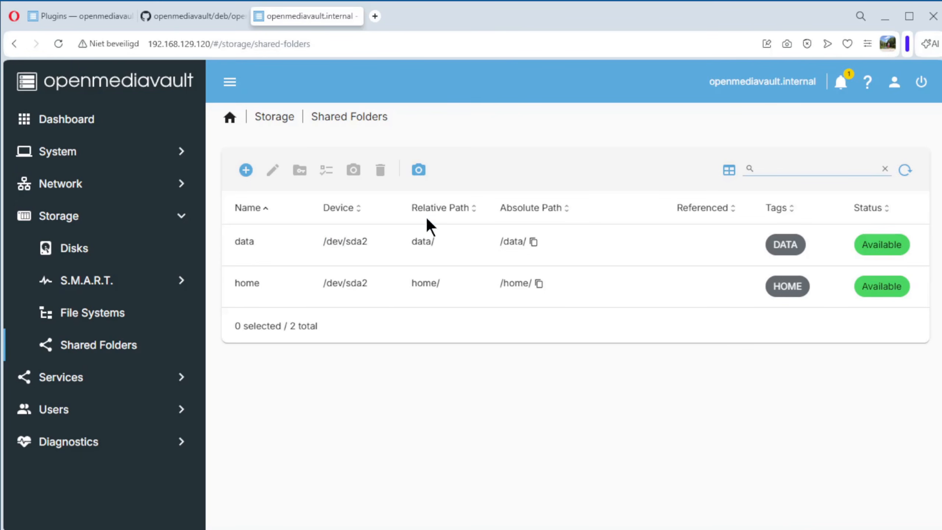
Step: Apply the pending configuration changes
click(906, 144)
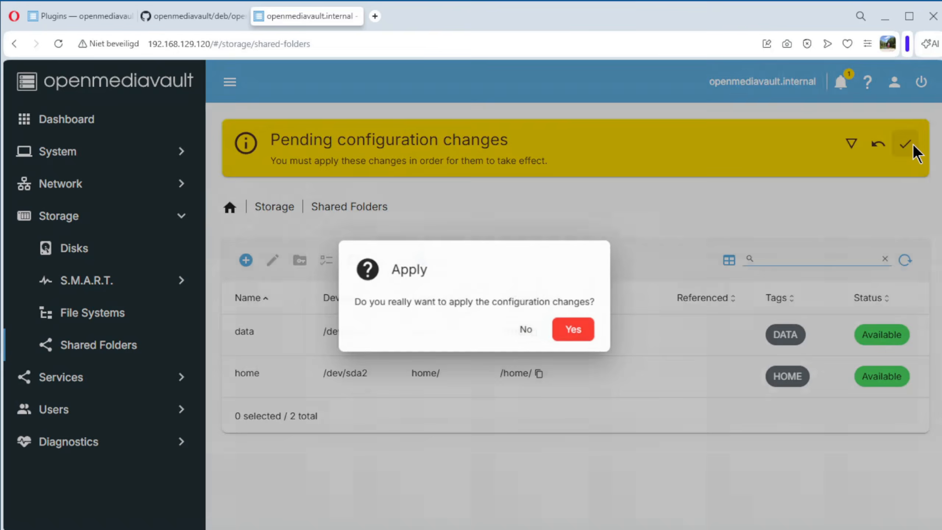
click(591, 329)
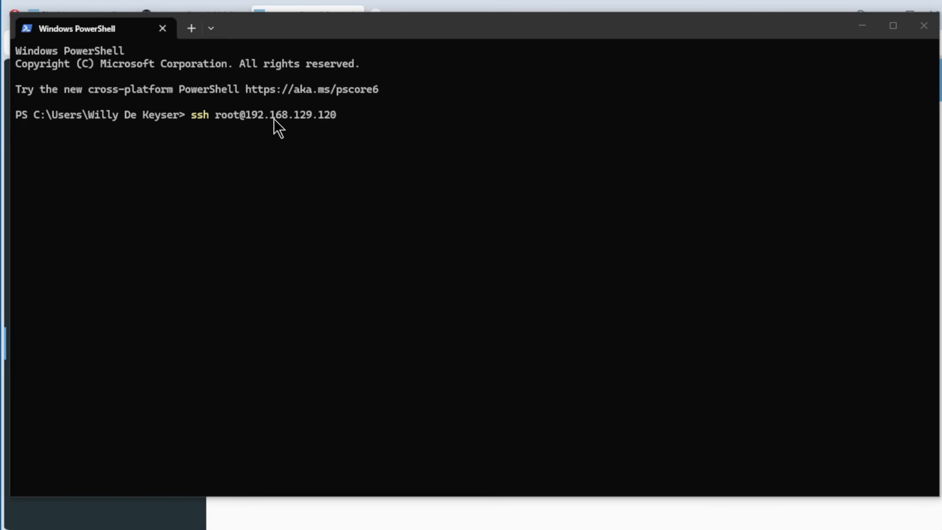
Step: Switch to PowerShell, connect over SSH as root to 192.168.129.120, and enter the root password
click(357, 106)
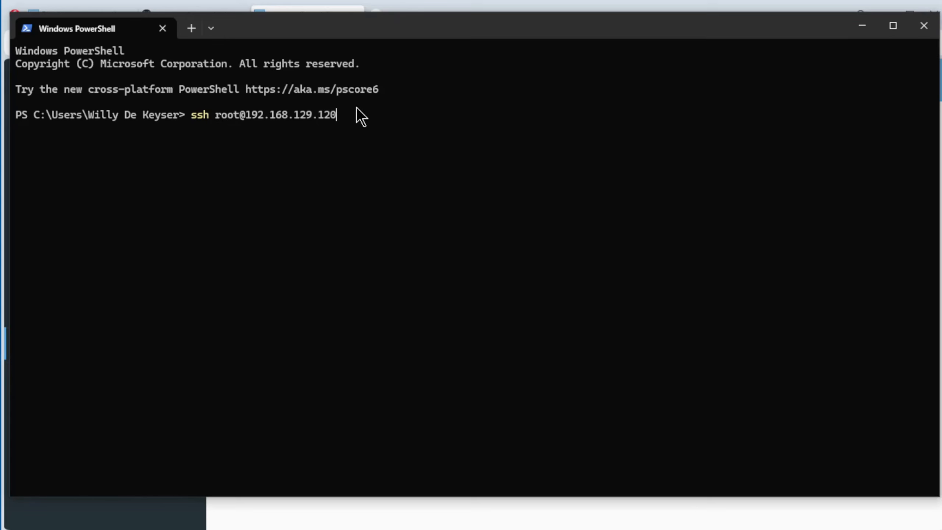
key(Return)
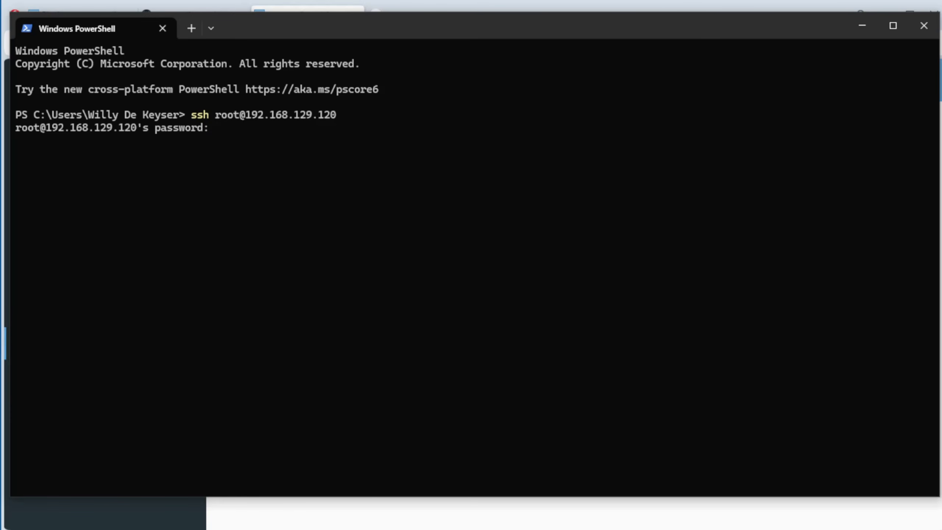
key(Return)
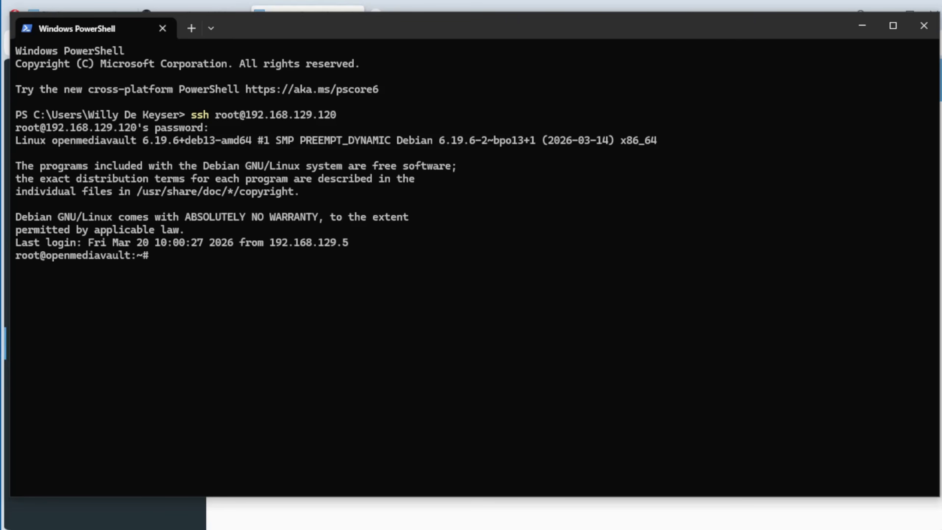
Step: Change to the root directory, list all its contents, and highlight the data and home folder entries
text(cd /)
key(Return)
text(ls -a)
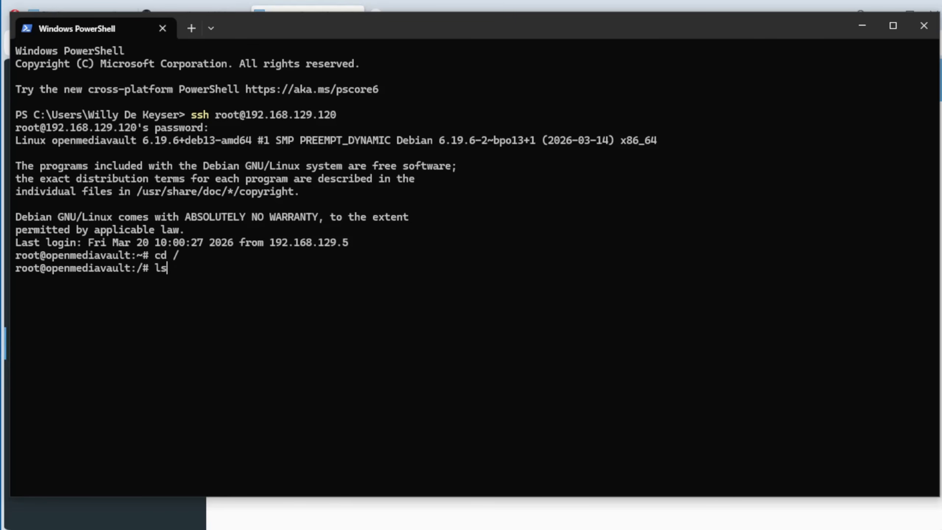
text(ll)
key(Return)
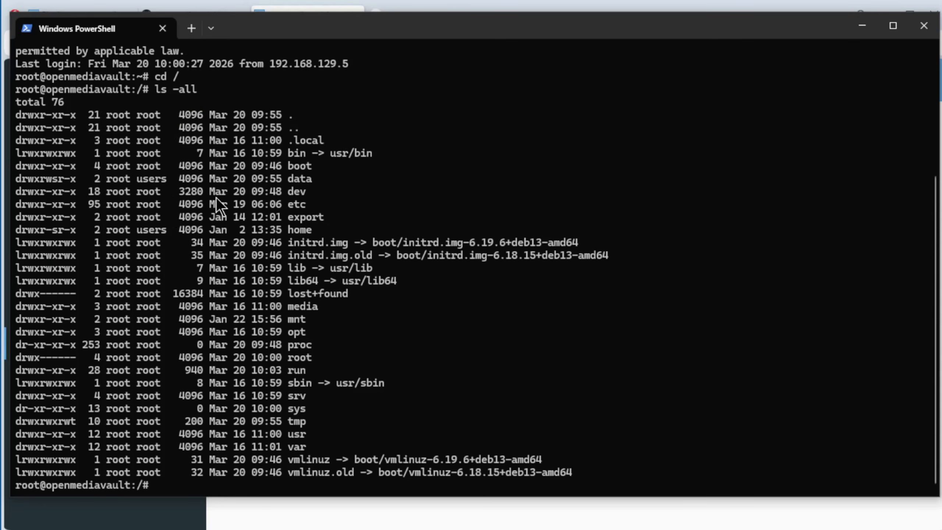
drag(122, 182, 322, 178)
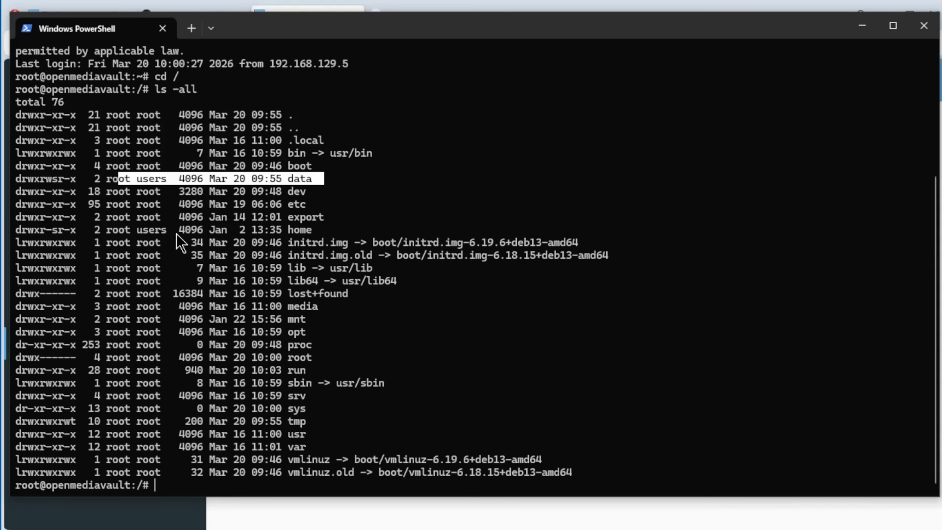
click(119, 230)
drag(119, 229, 312, 225)
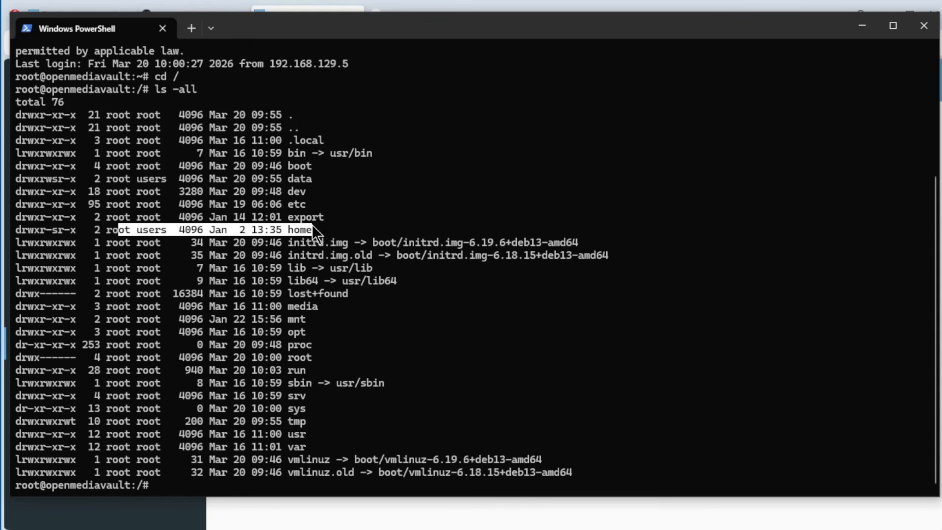